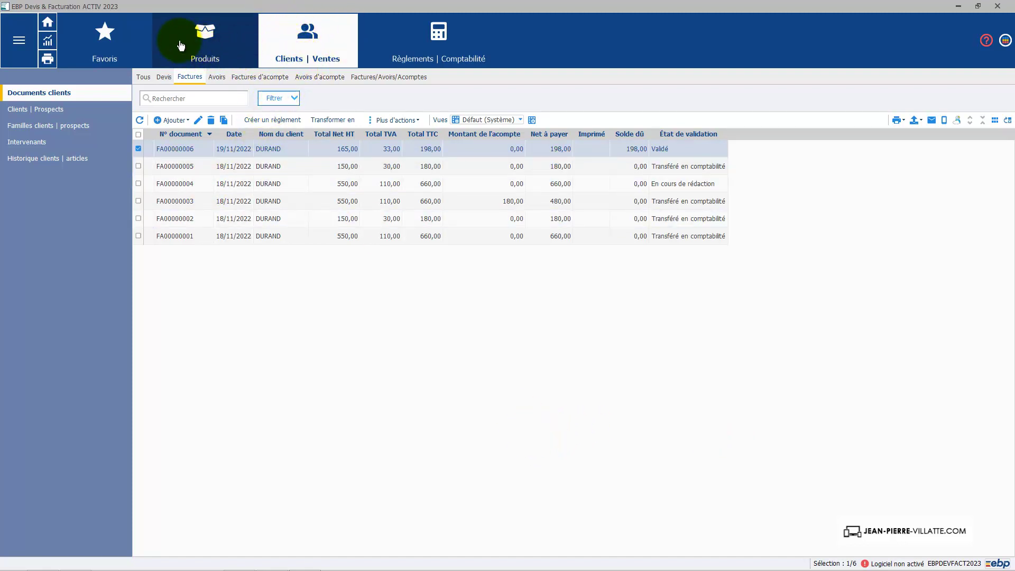
Review the product list and the filter options available for customer sales documents
click(216, 44)
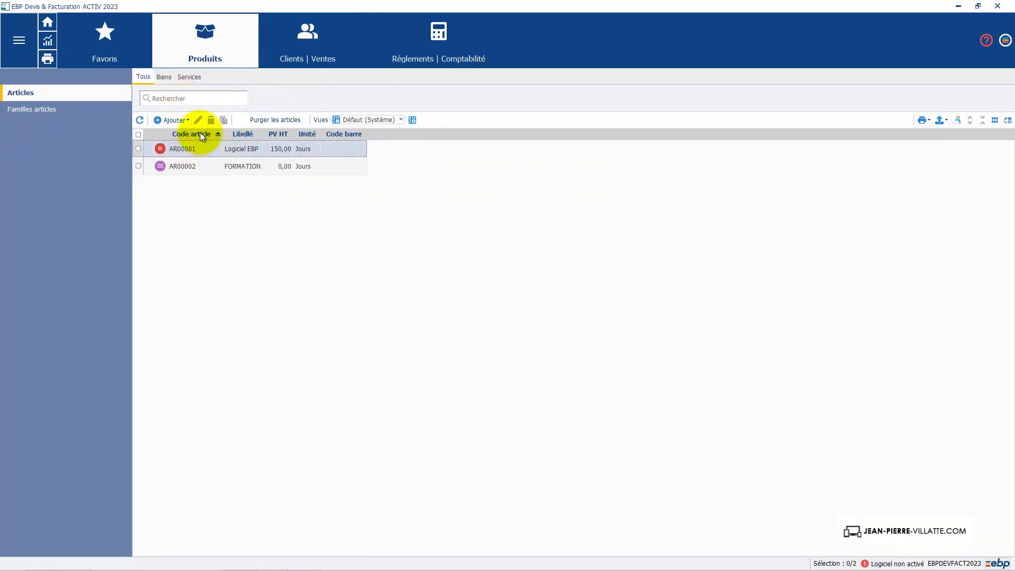
click(295, 42)
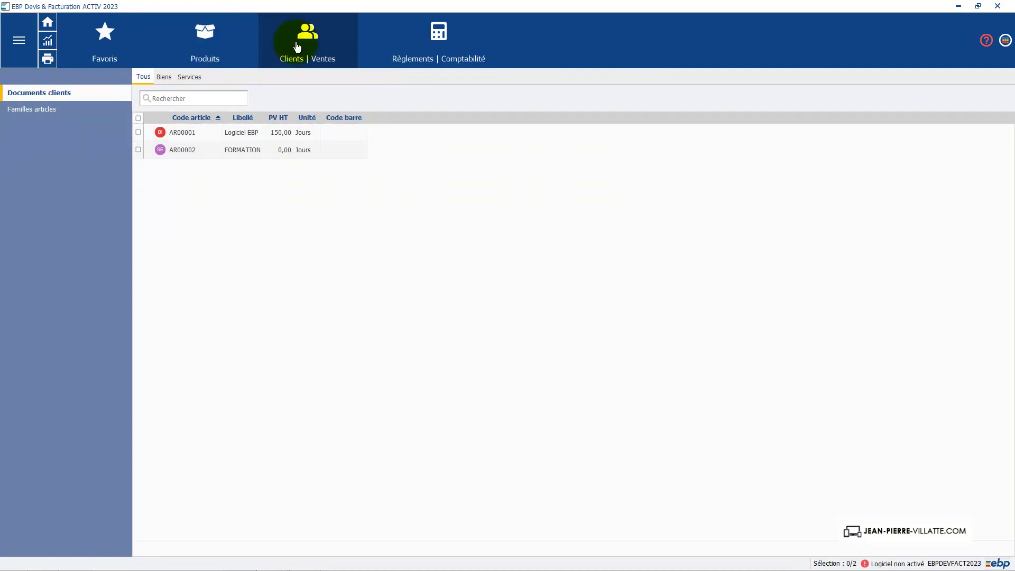
click(280, 100)
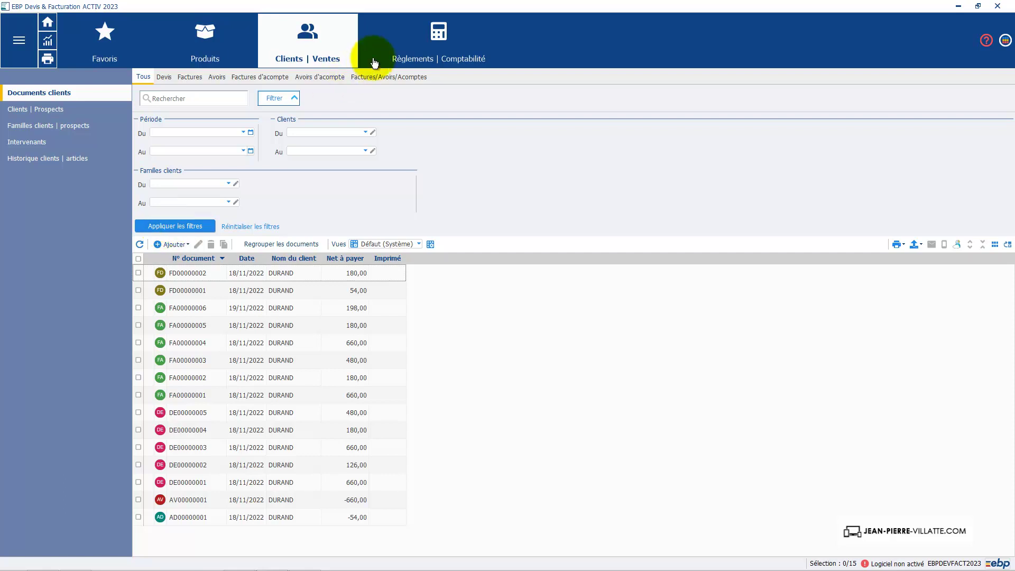
click(294, 98)
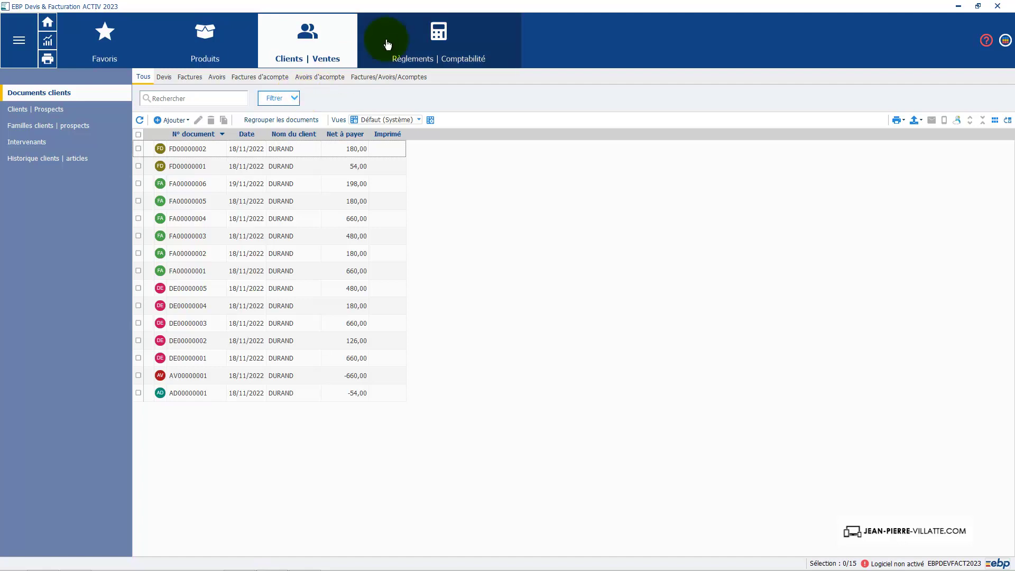
Duplicate the Défaut view of the customer invoice list and remove the Imprimé column from the copy
click(197, 78)
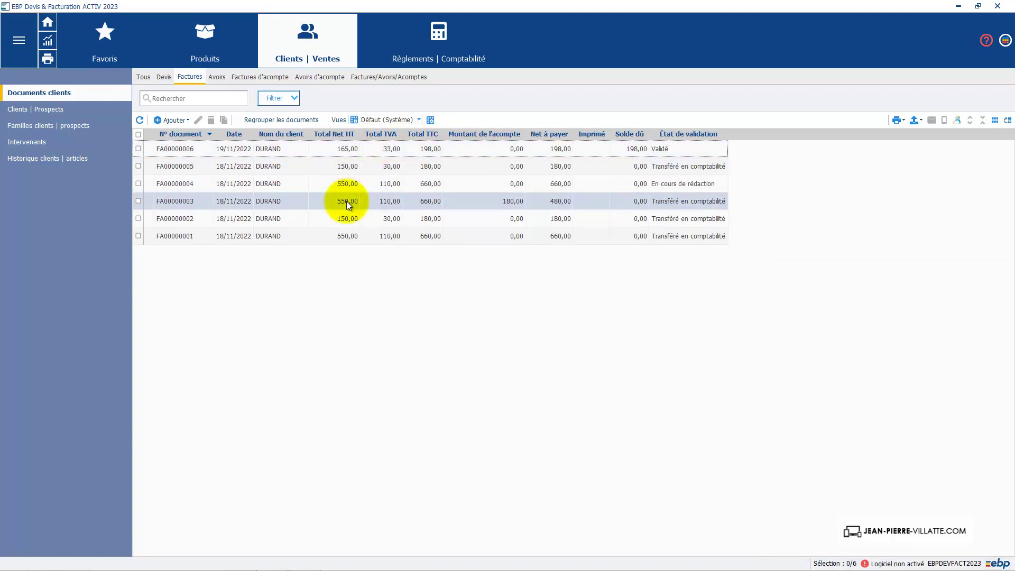
click(431, 120)
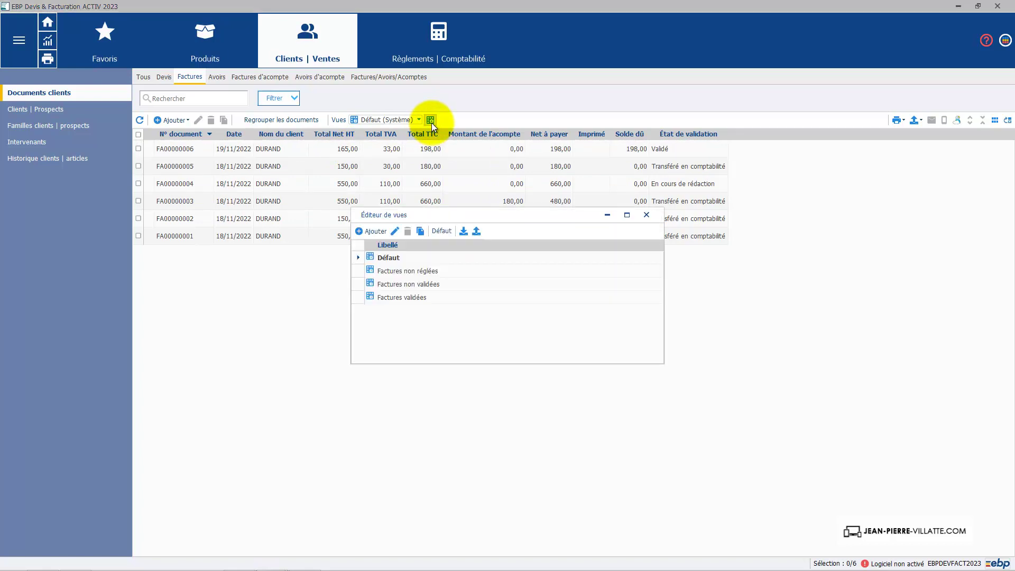
click(393, 258)
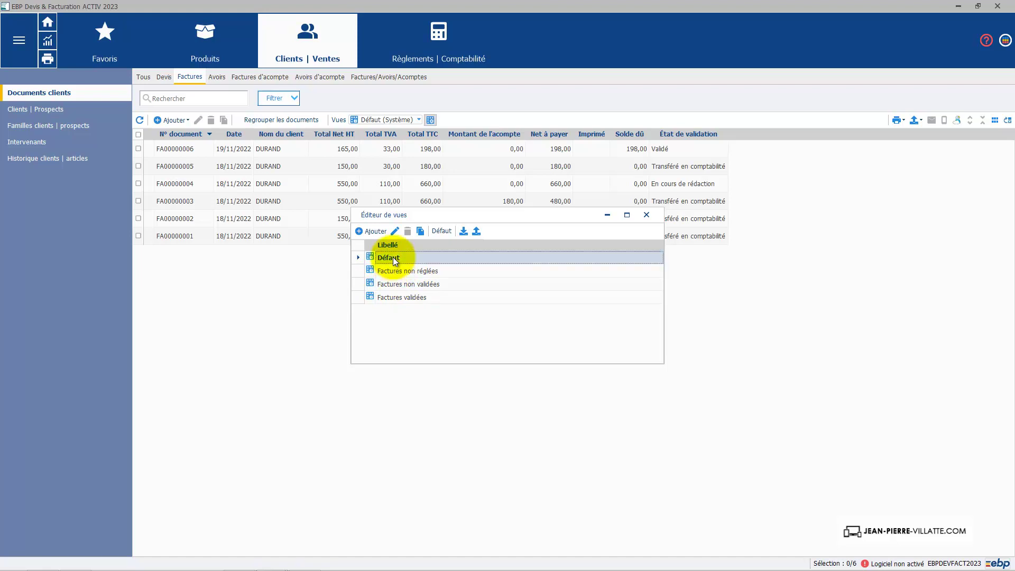
click(421, 233)
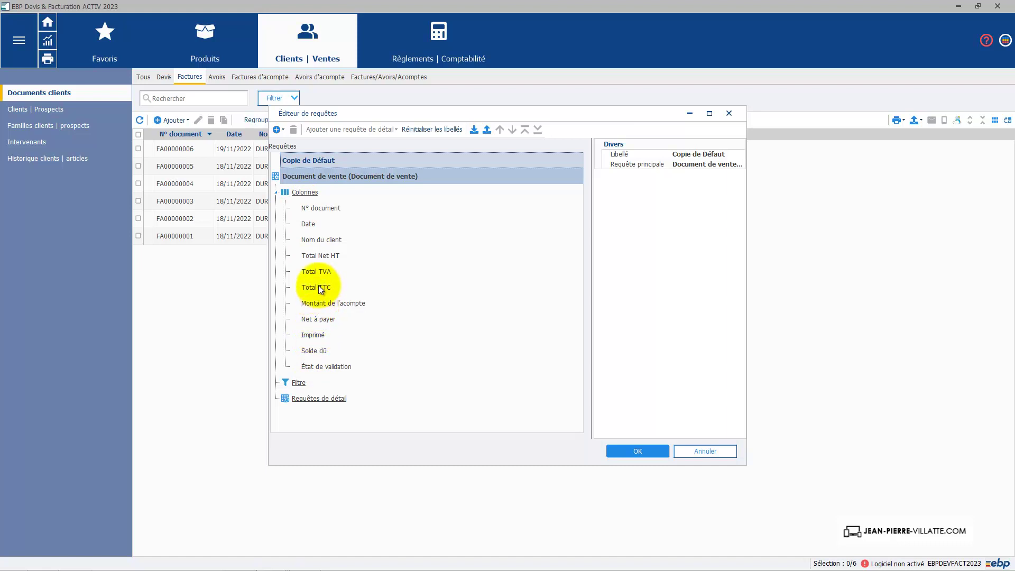
click(318, 335)
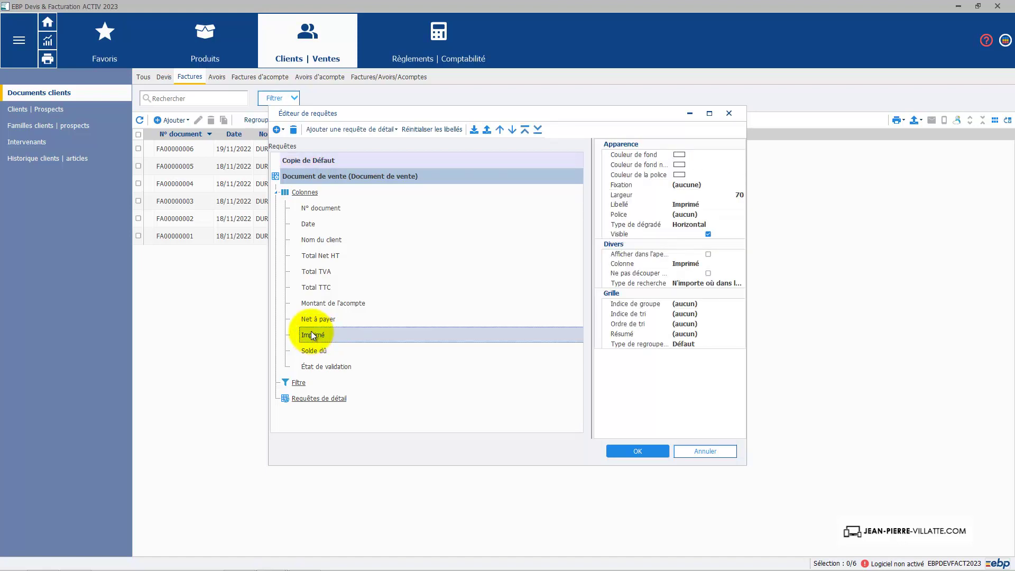
click(294, 130)
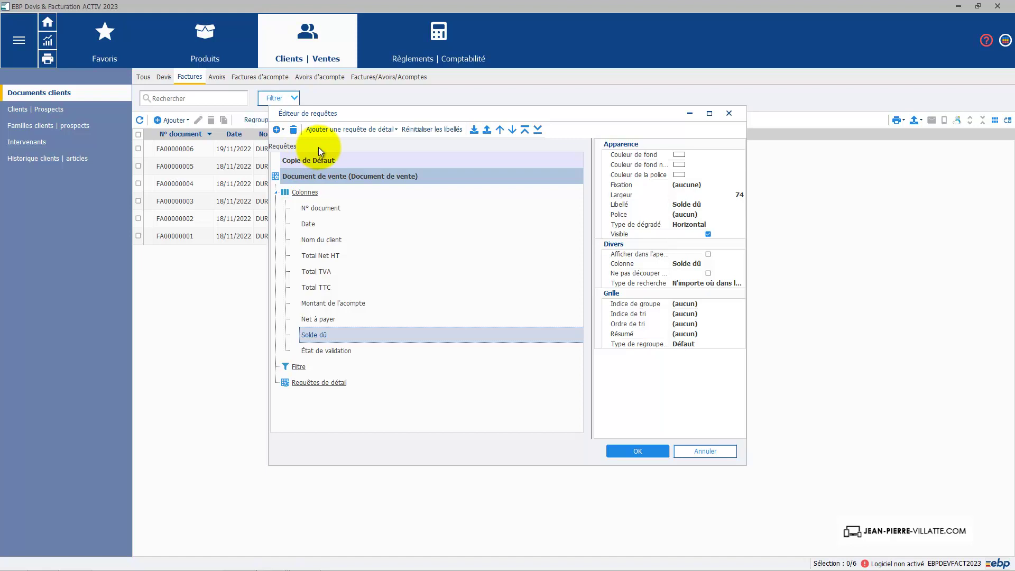
Find the margin fields with "marge", add the Marge HT column to the copied view and save it
click(281, 129)
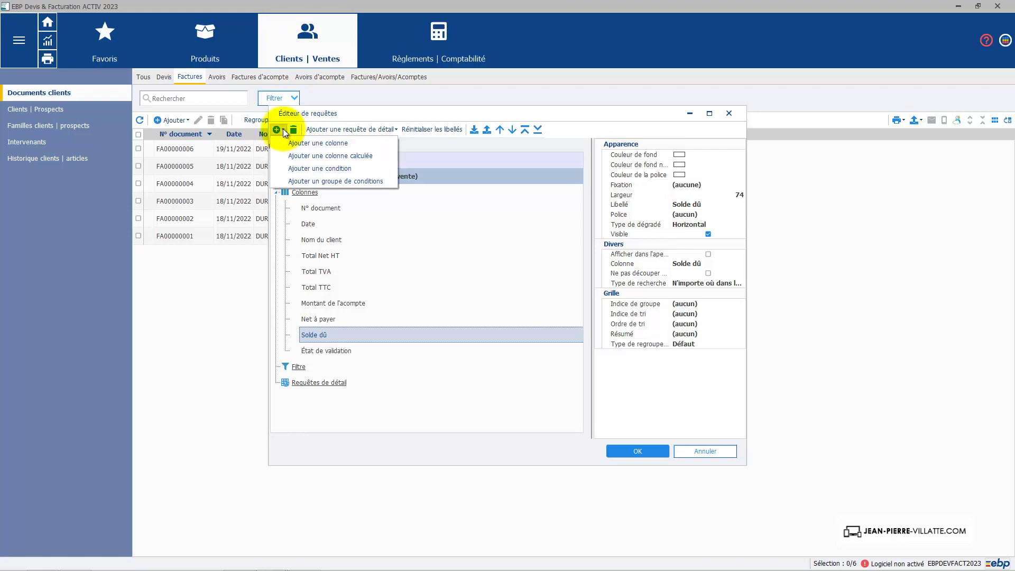
click(291, 148)
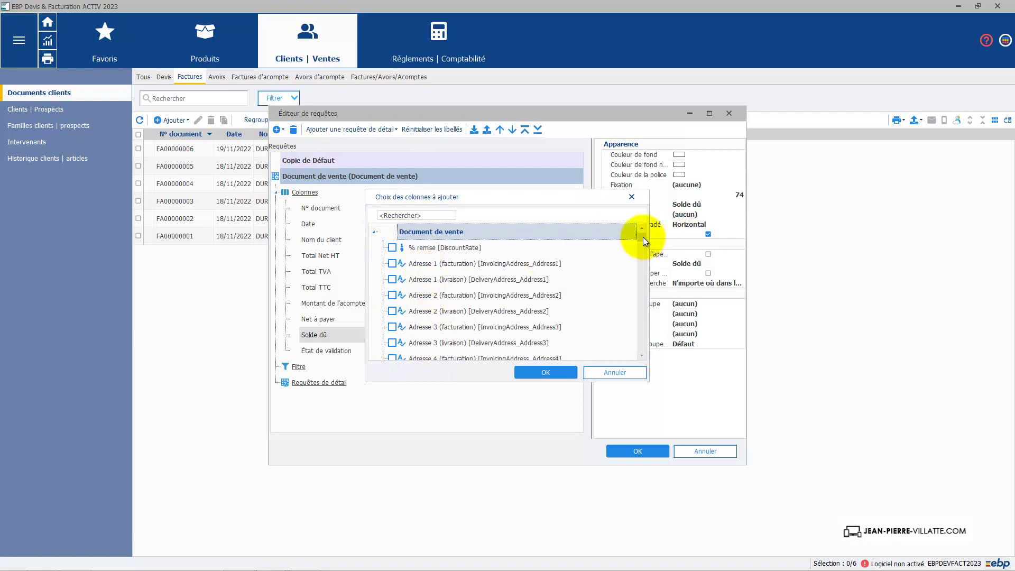
drag(643, 237, 635, 199)
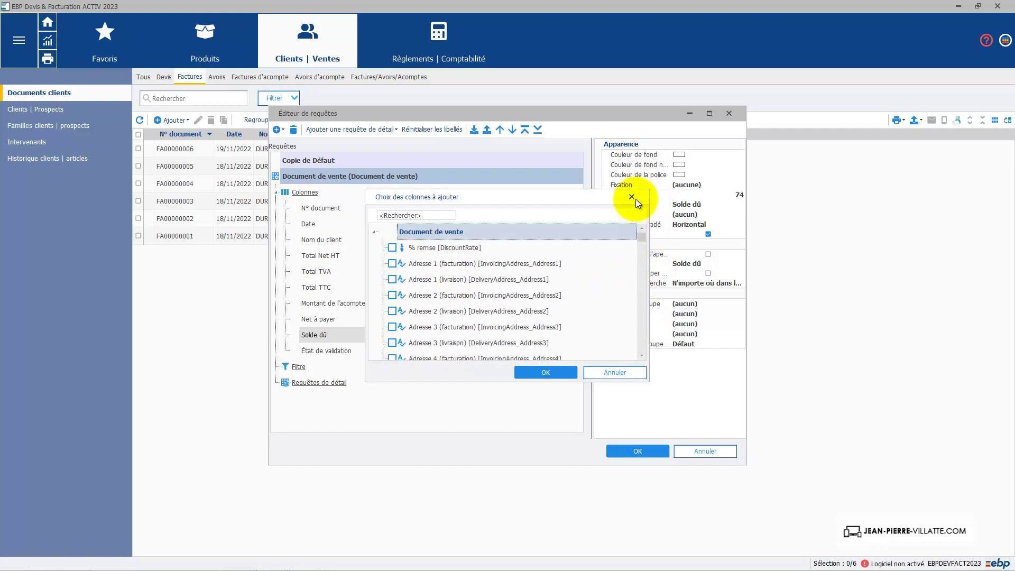
click(412, 215)
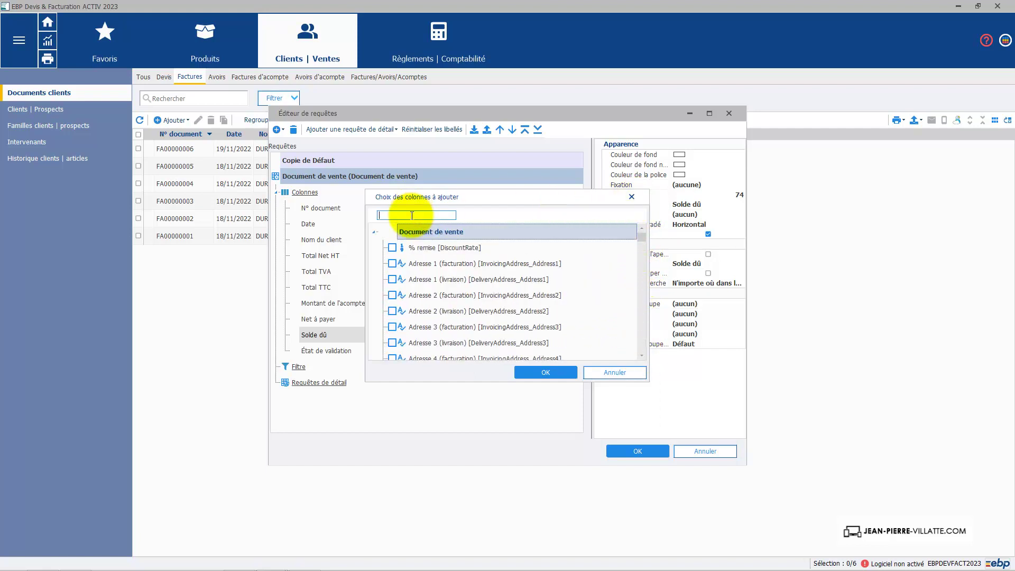
text(marge)
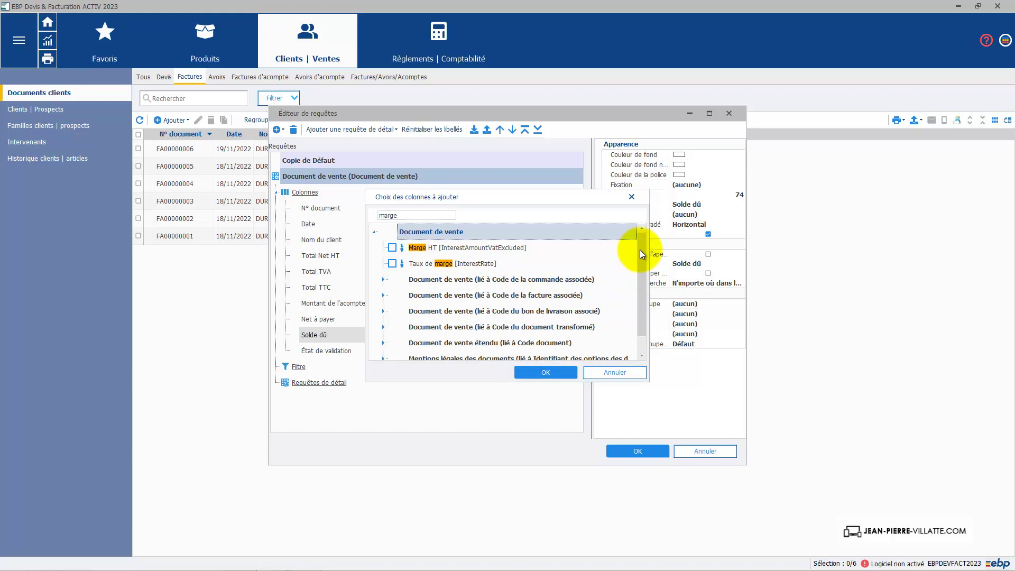
scroll(641, 253, down, 1)
scroll(644, 254, up, 1)
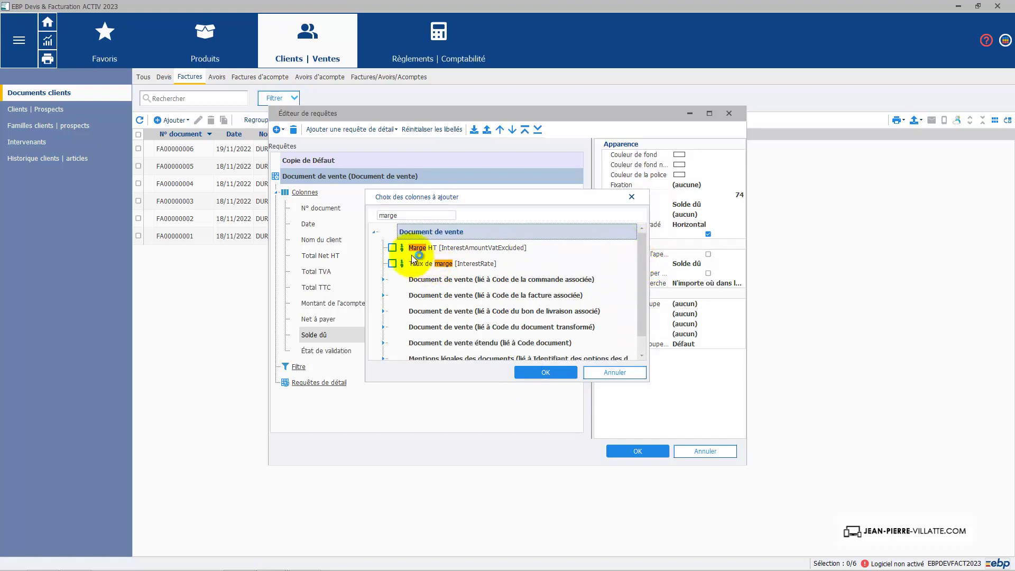
click(394, 248)
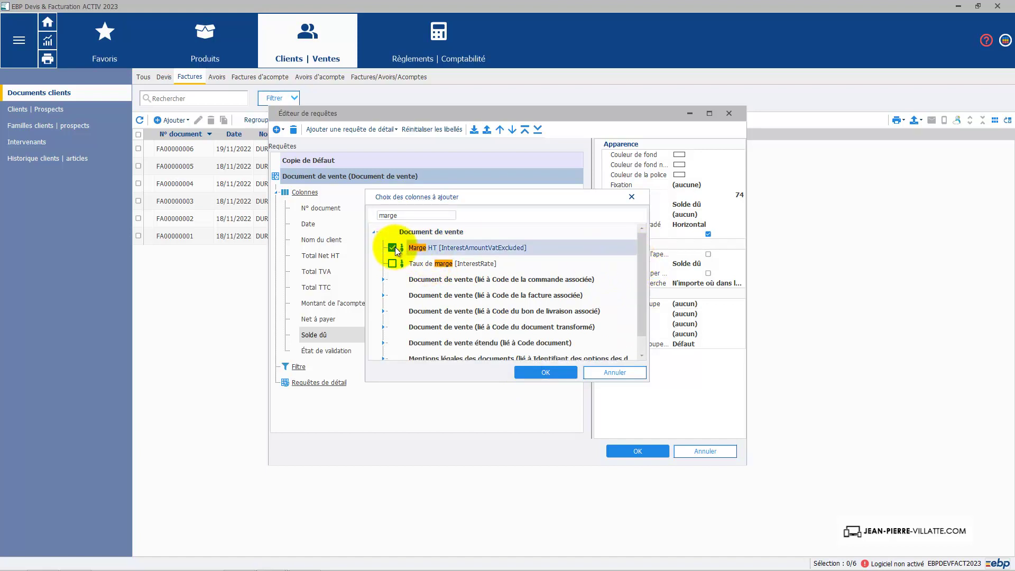
click(546, 373)
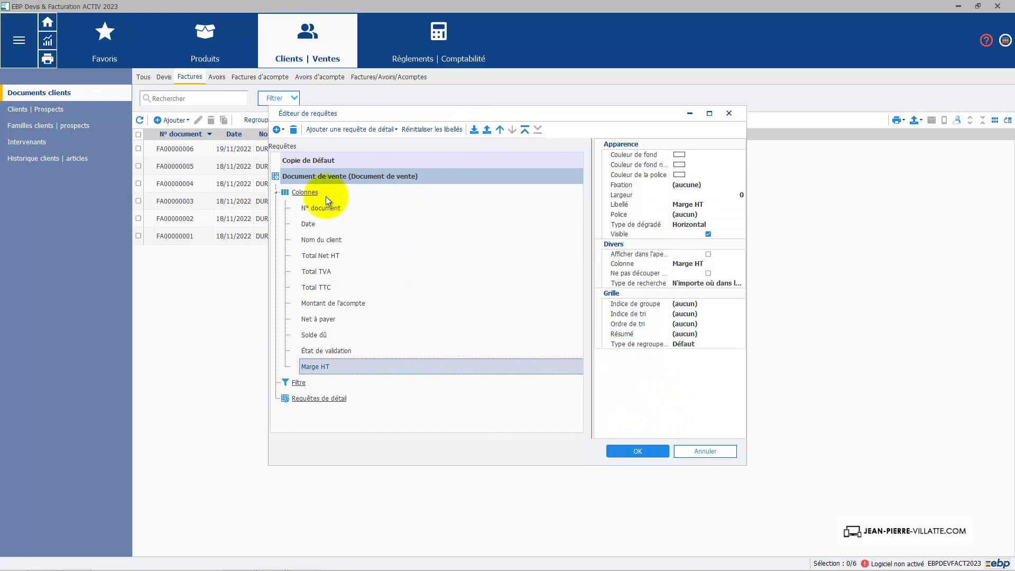
click(630, 451)
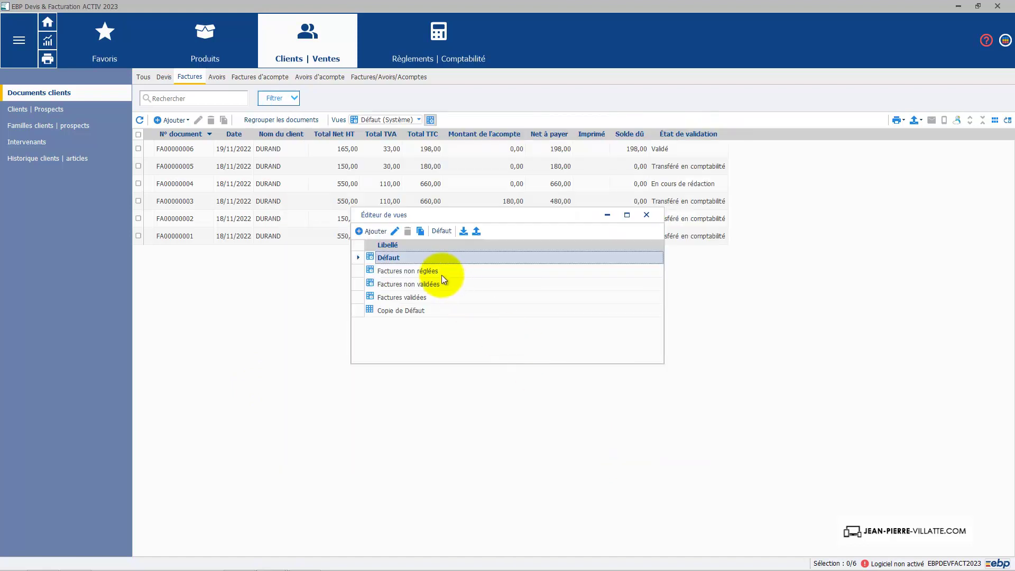
Rename the Copie de Défaut view as Marge and display the invoice list with it
click(408, 312)
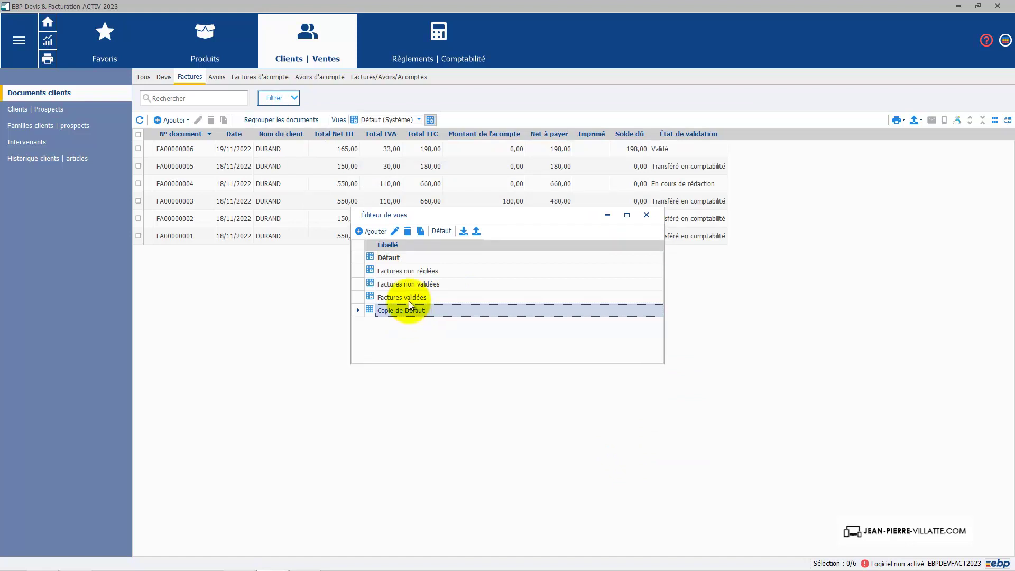
click(395, 231)
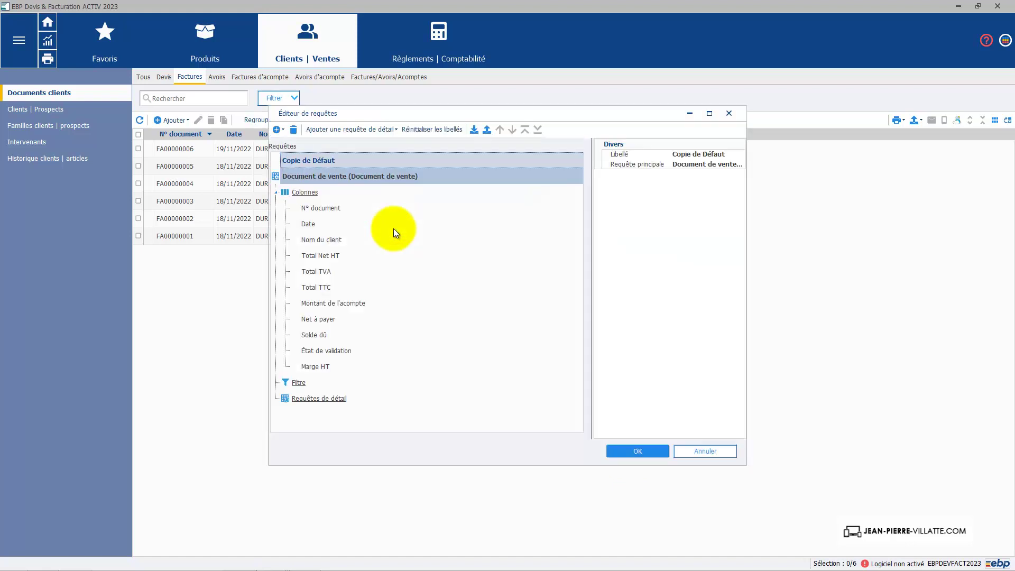
click(706, 153)
text(Marge)
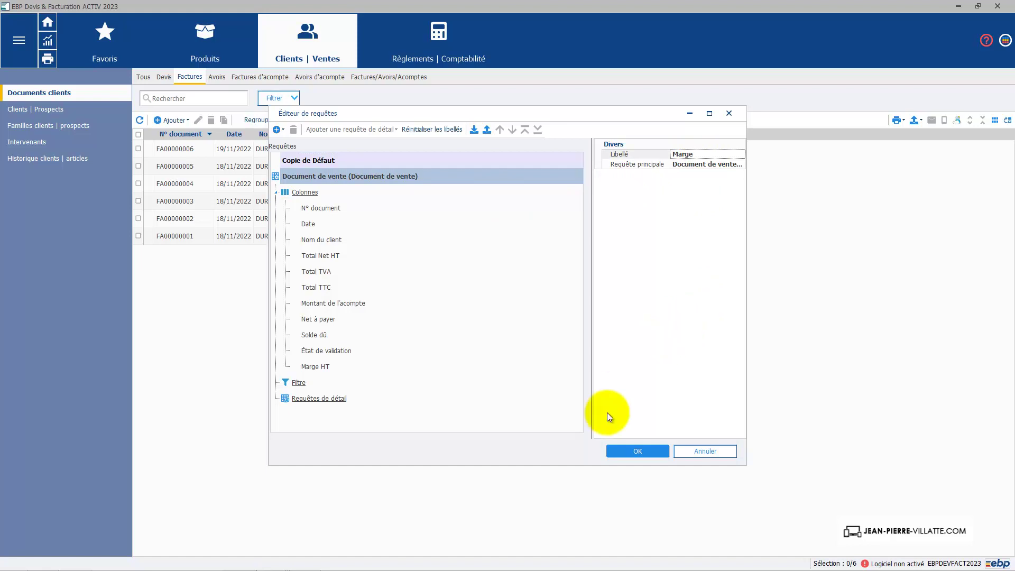
click(637, 452)
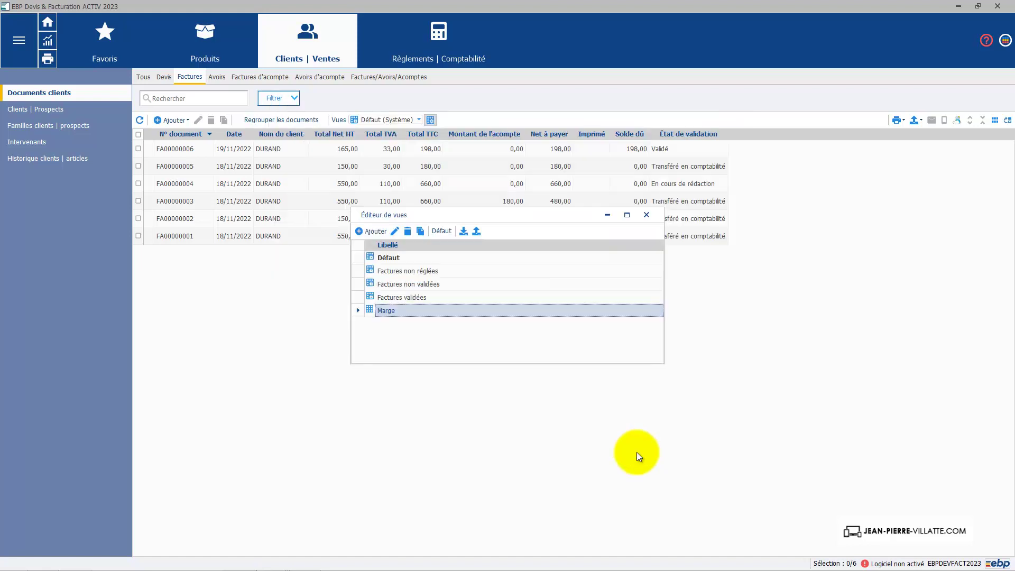
click(646, 215)
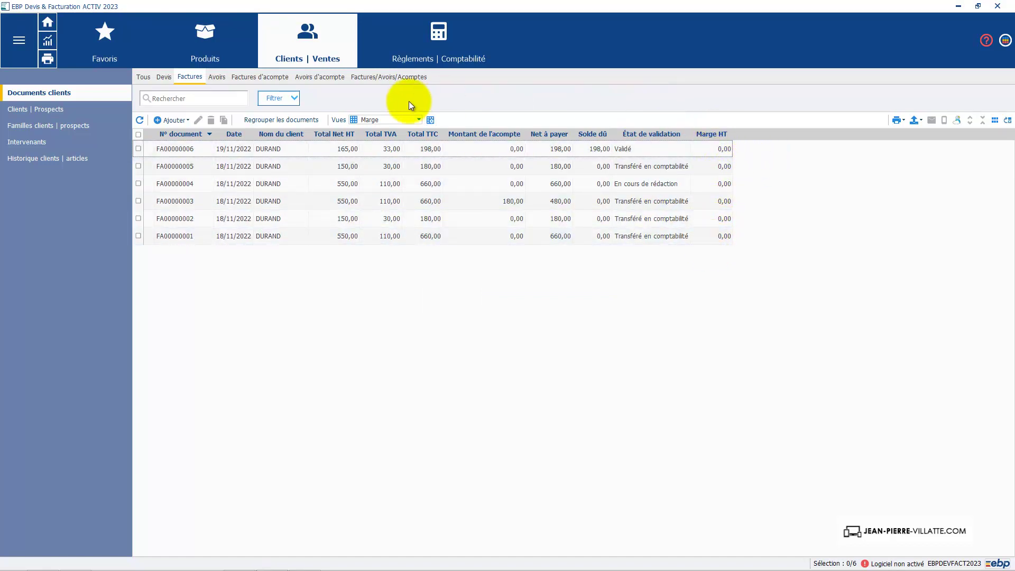
Review the views available for the invoice list, leaving no invoice selected
click(420, 121)
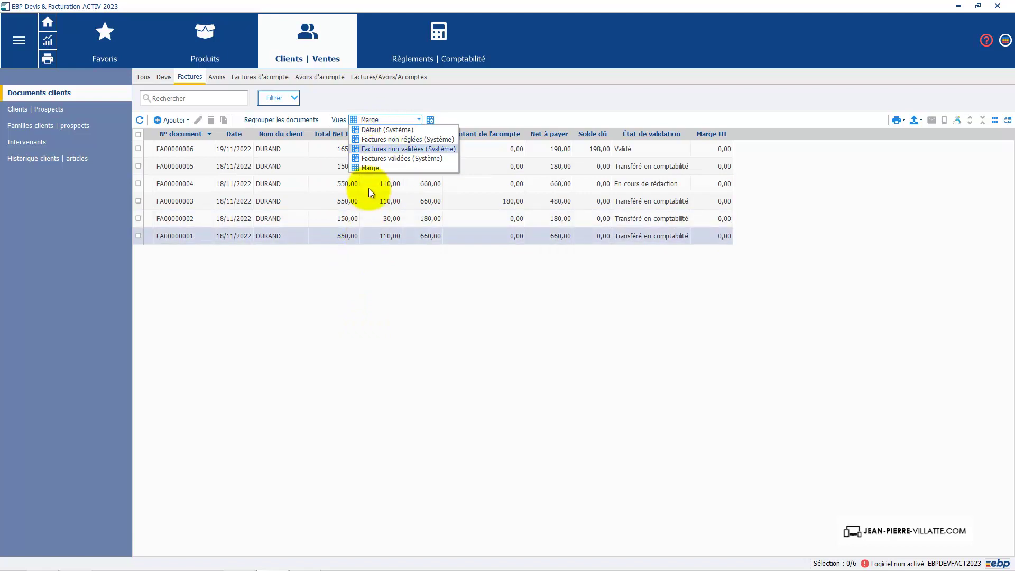
click(409, 245)
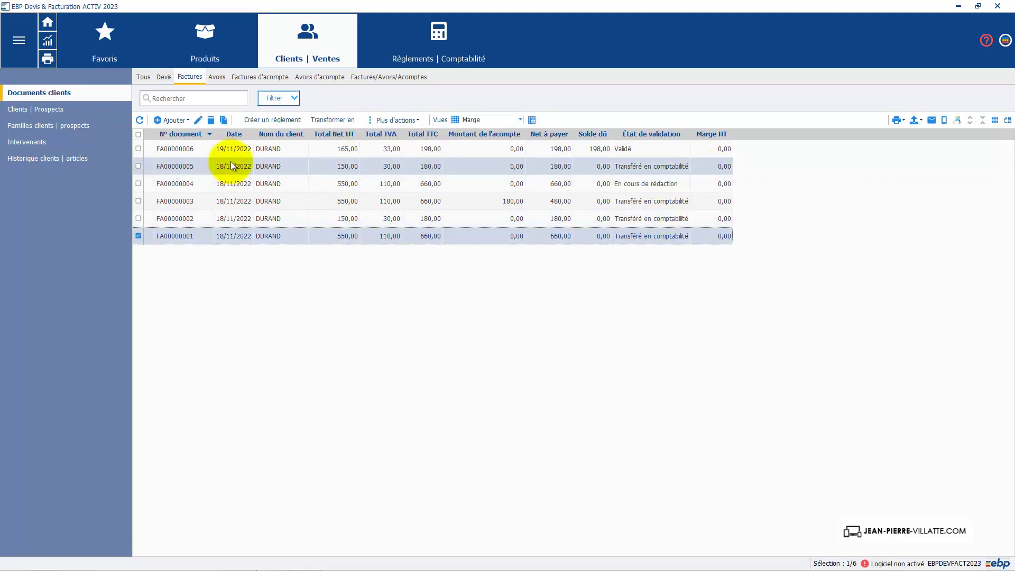
click(138, 236)
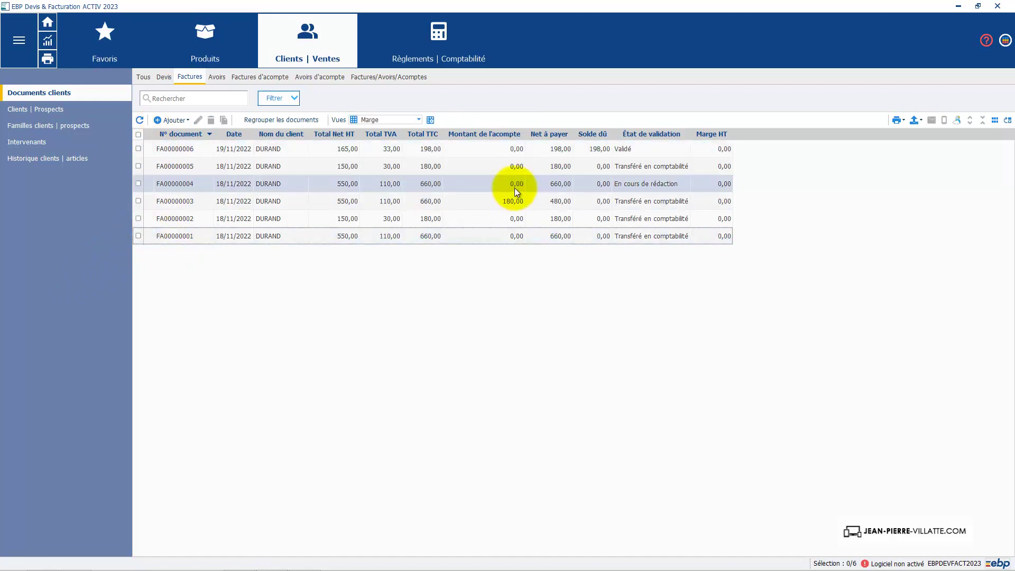
Preview the printout of the whole invoice list in the Marge view, and close the preview
click(905, 121)
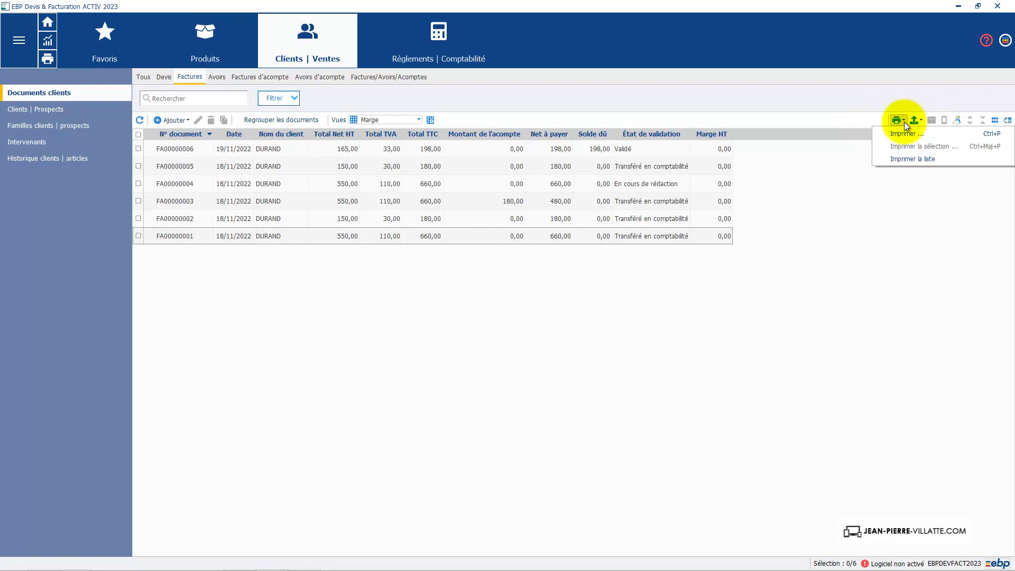
click(904, 159)
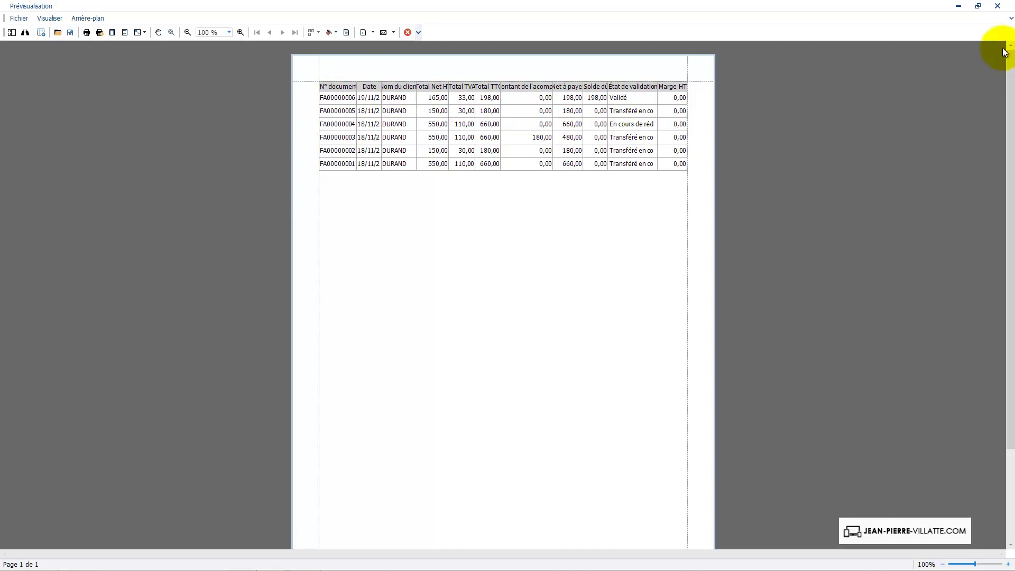
click(998, 7)
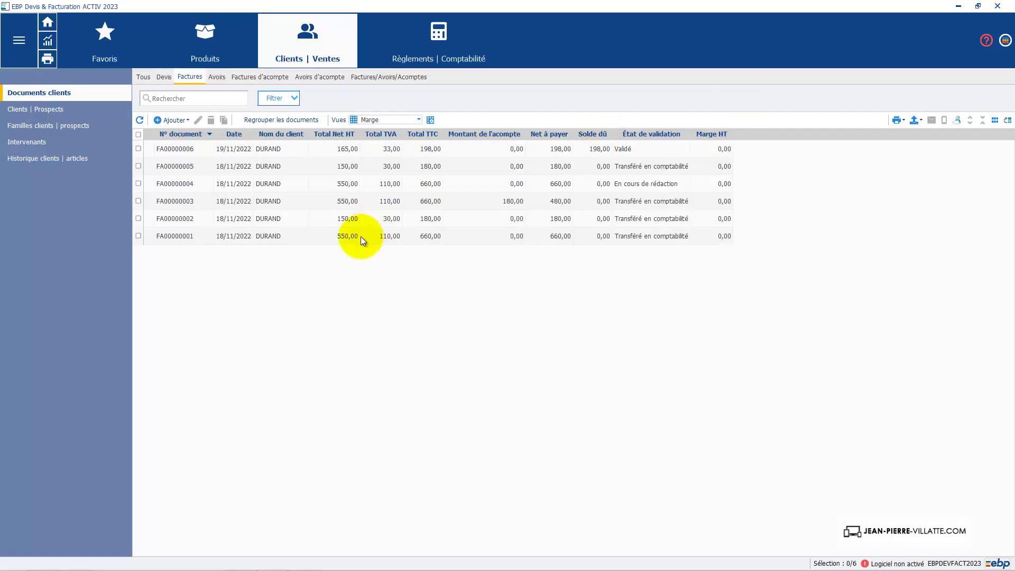